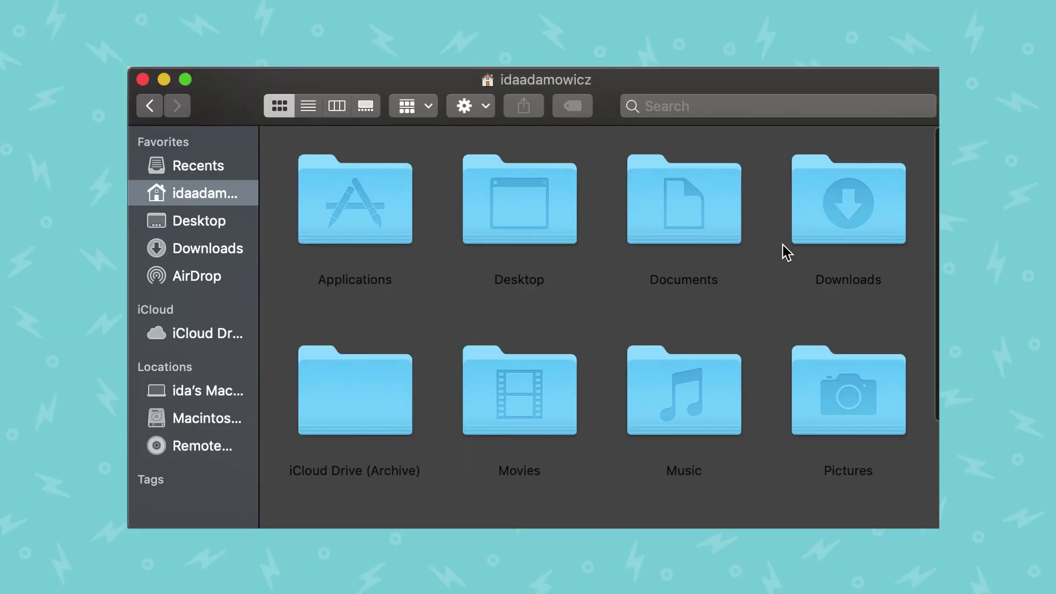
Open Documents > Zoom > the last 2021-05-04 meeting folder holding zoom_0–zoom_3.mp4
click(708, 223)
double_click(708, 223)
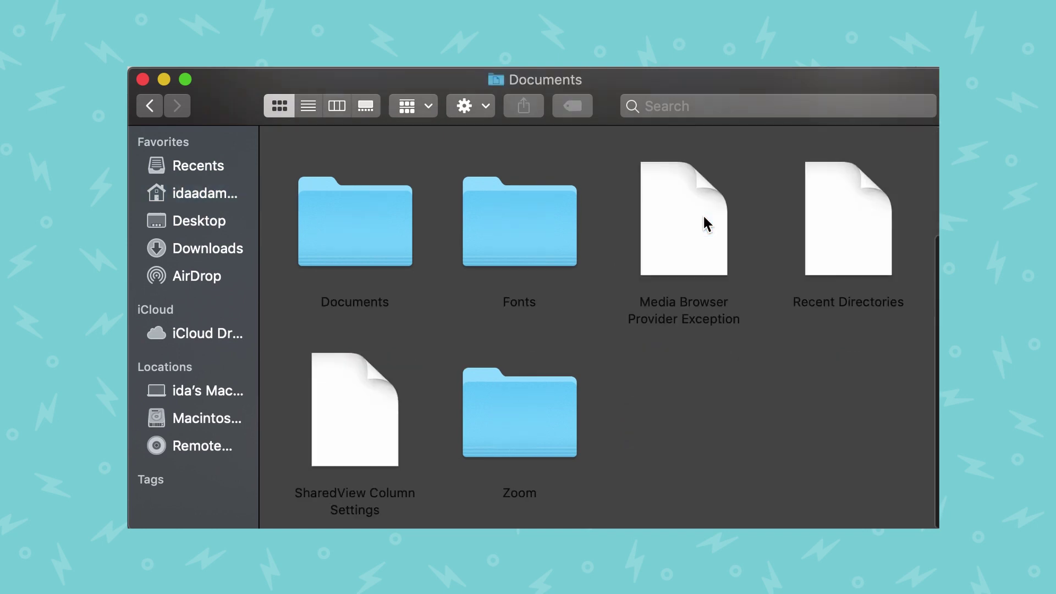
click(547, 421)
double_click(547, 421)
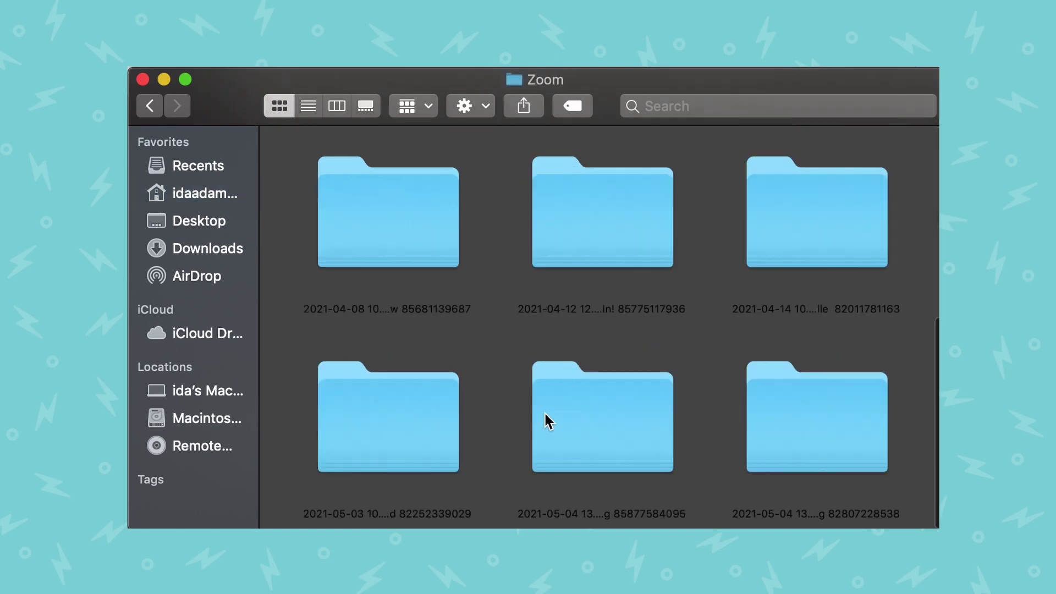
scroll(555, 403, down, 1)
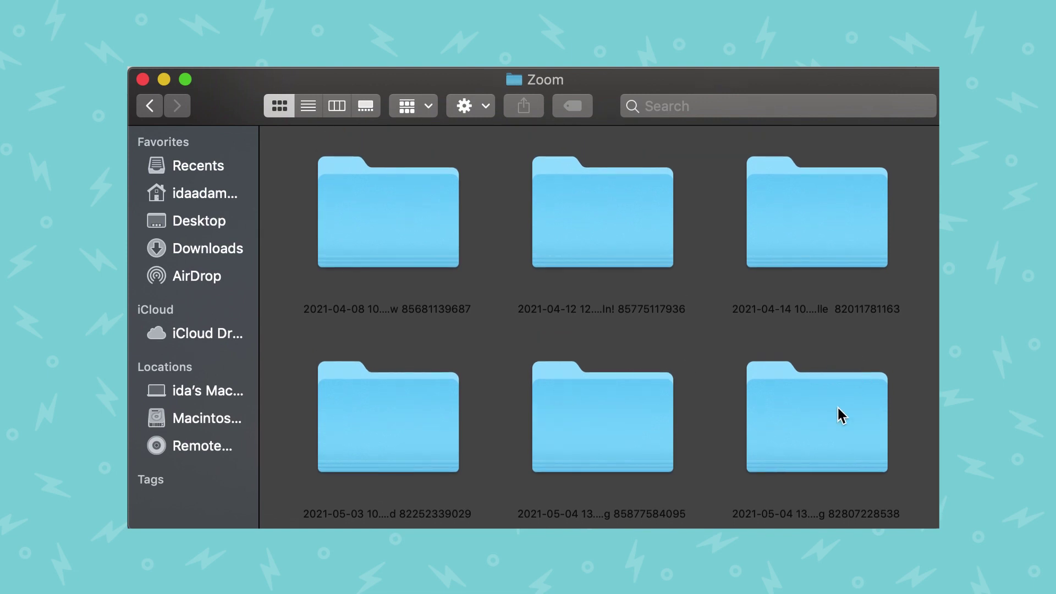
double_click(831, 427)
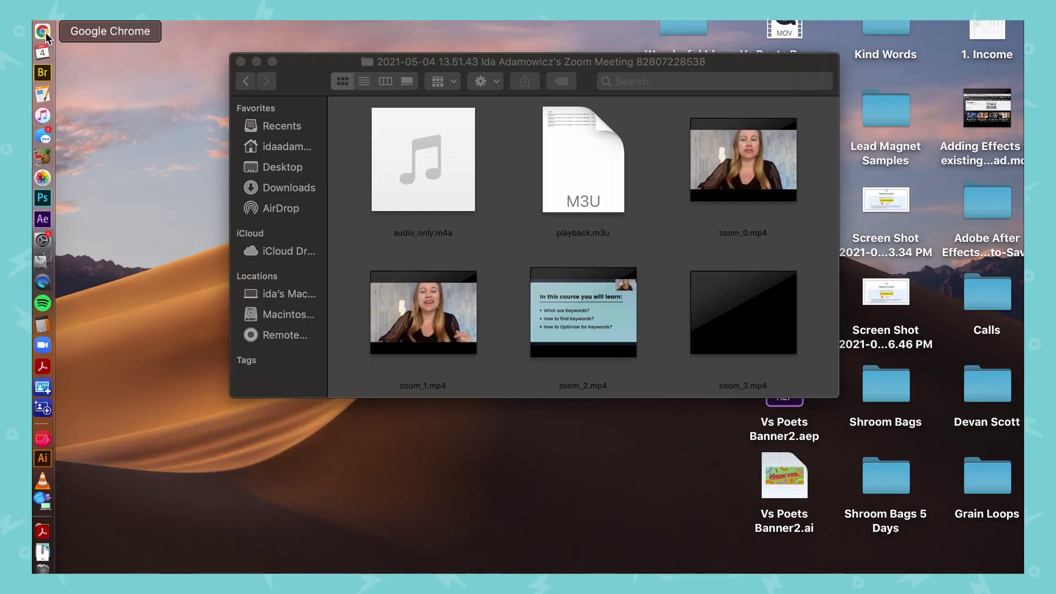
Launch Chrome, go to youtube.com and choose Upload video from the Create menu
click(43, 32)
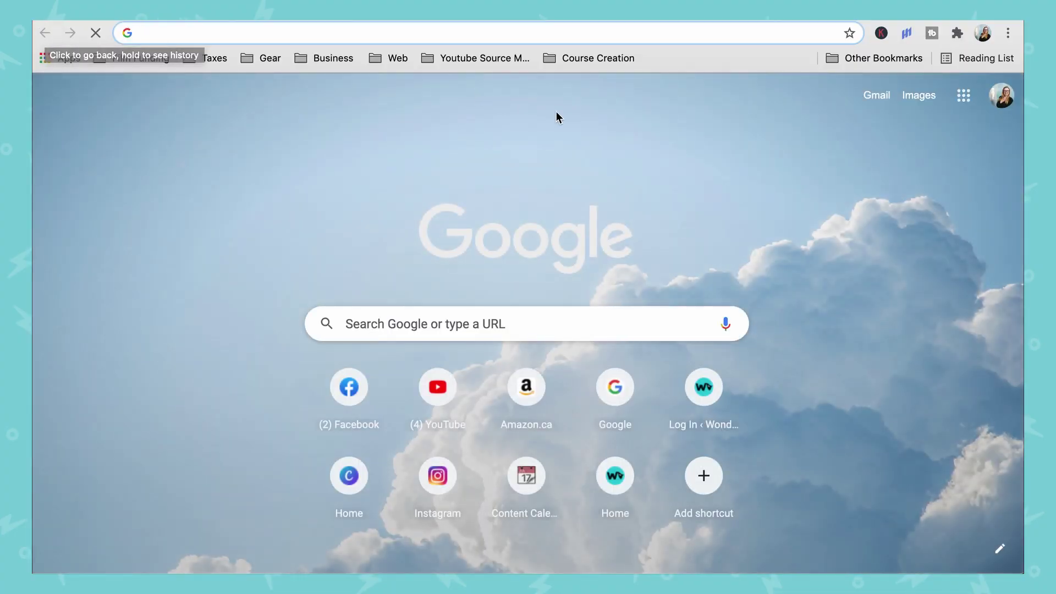
click(490, 36)
text(youtube.com)
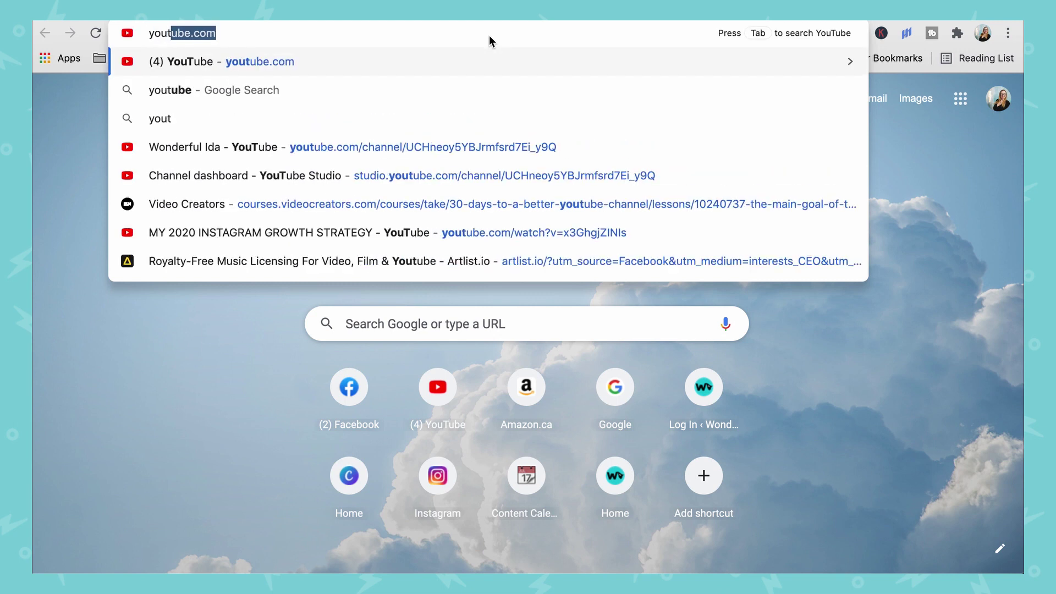
key(Return)
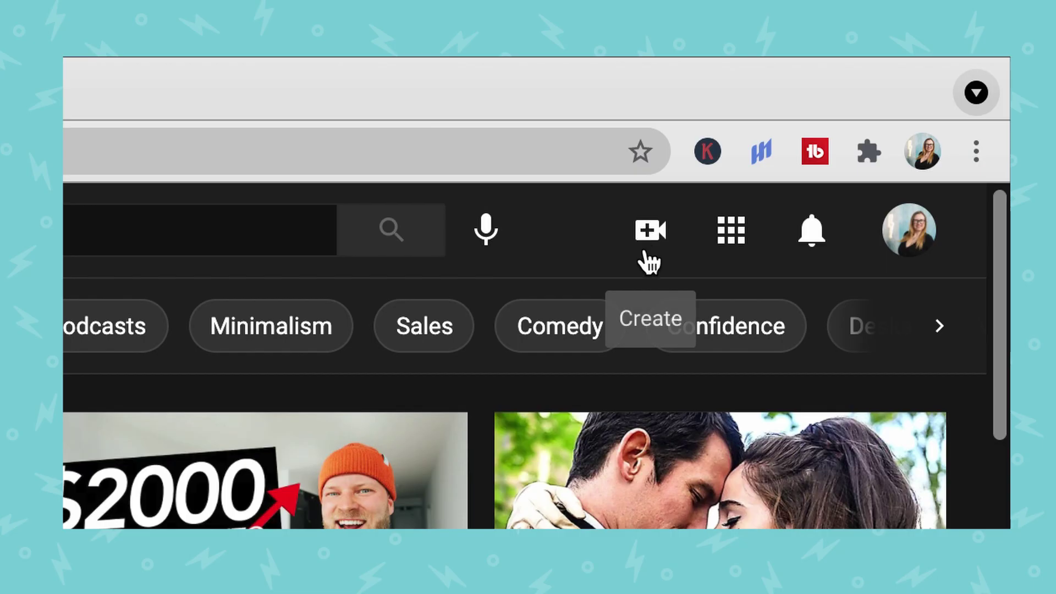
click(646, 225)
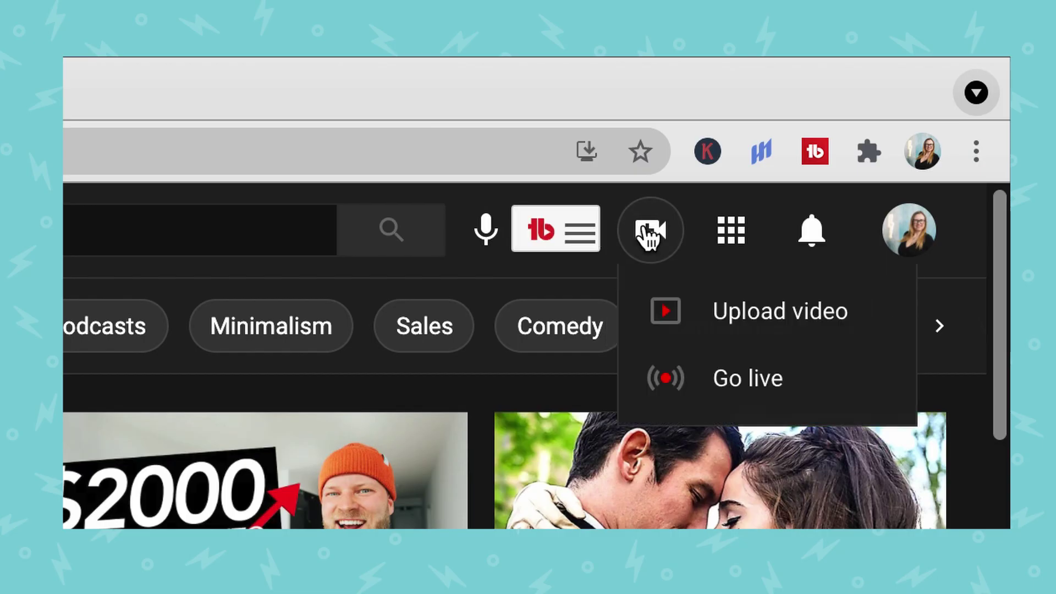
click(743, 322)
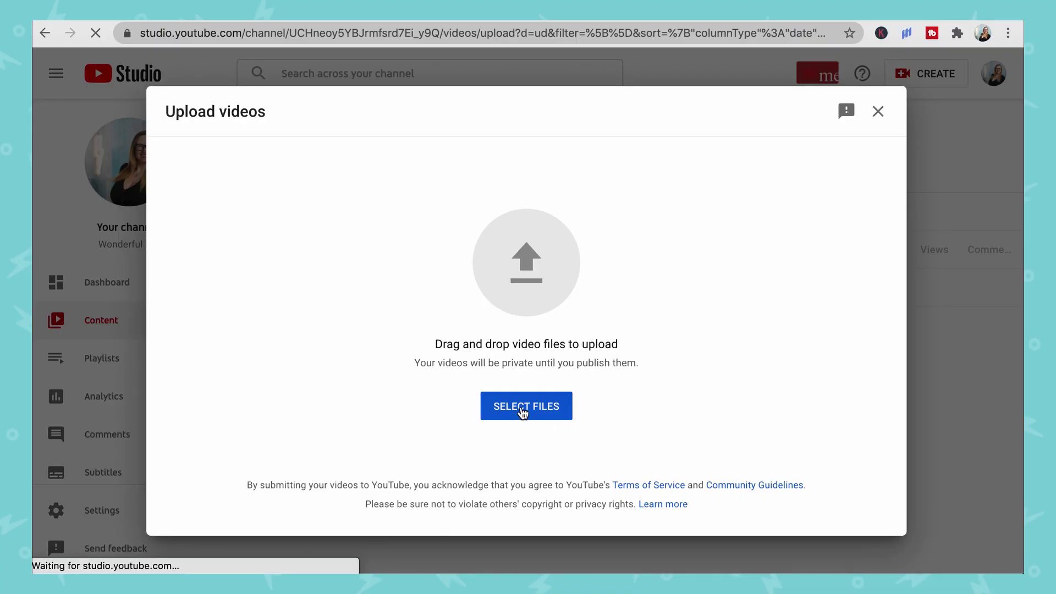
Select zoom_3.mp4 from the computer as the YouTube upload
click(523, 412)
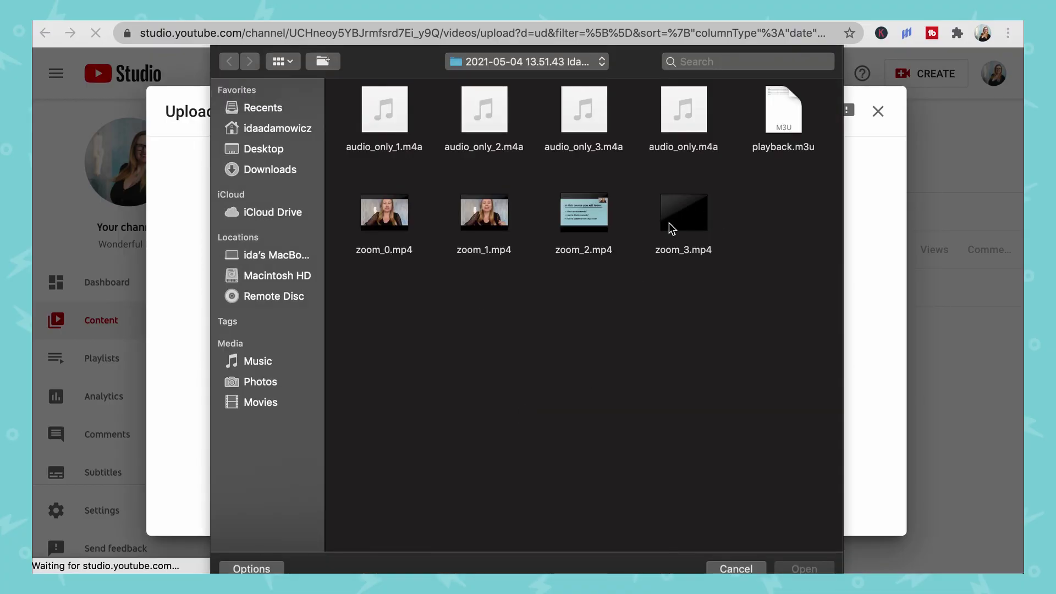
click(673, 227)
click(805, 570)
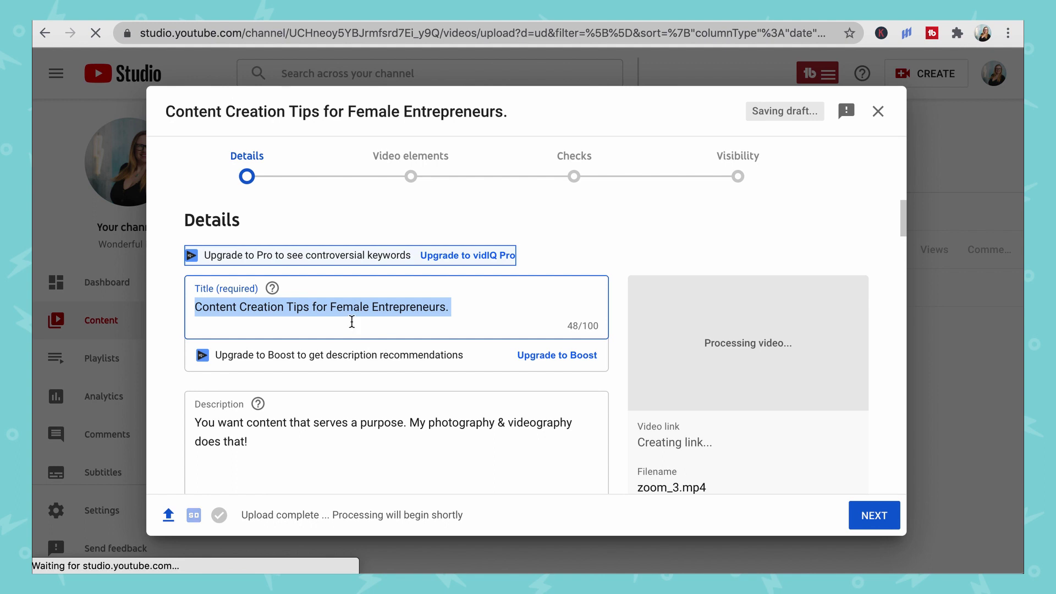
Review the 'Content Creation Tips for Female Entrepreneurs.' details form and continue
scroll(444, 352, down, 10)
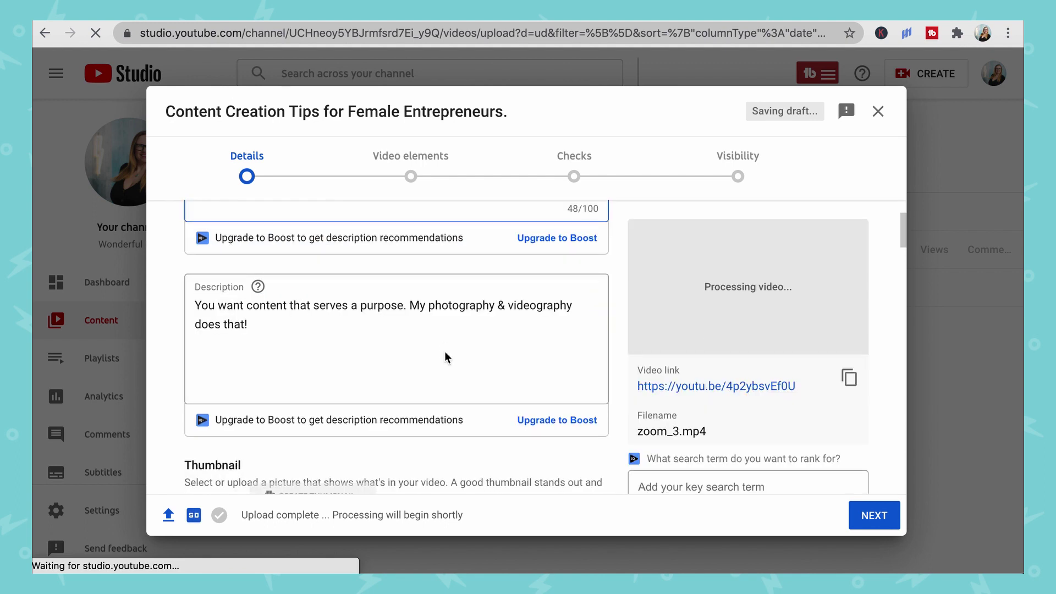
scroll(448, 358, up, 2)
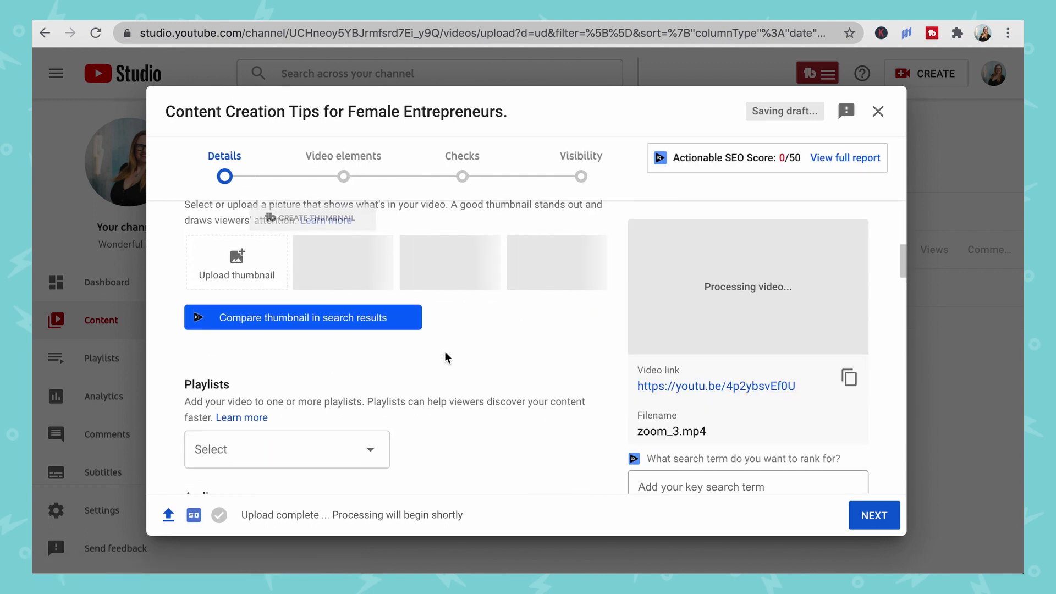
scroll(447, 358, down, 5)
scroll(446, 358, down, 10)
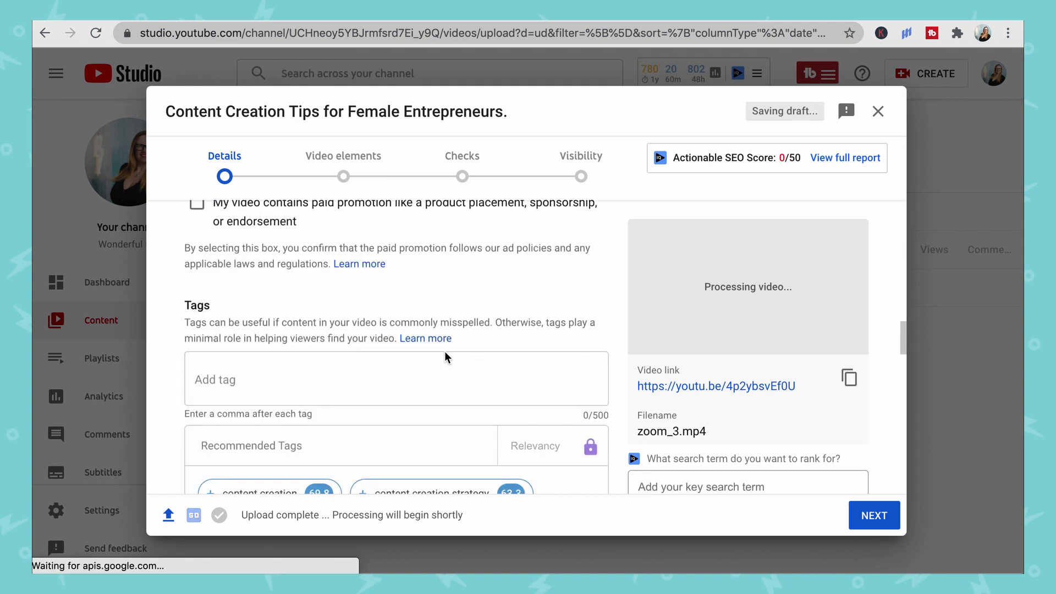
scroll(447, 356, down, 2)
scroll(446, 325, up, 4)
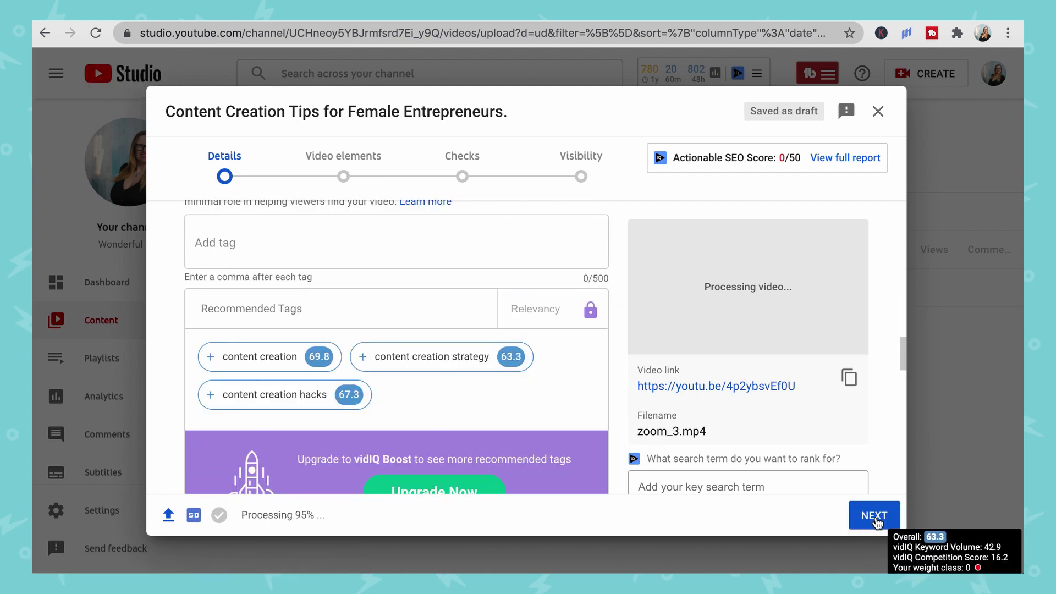
click(875, 518)
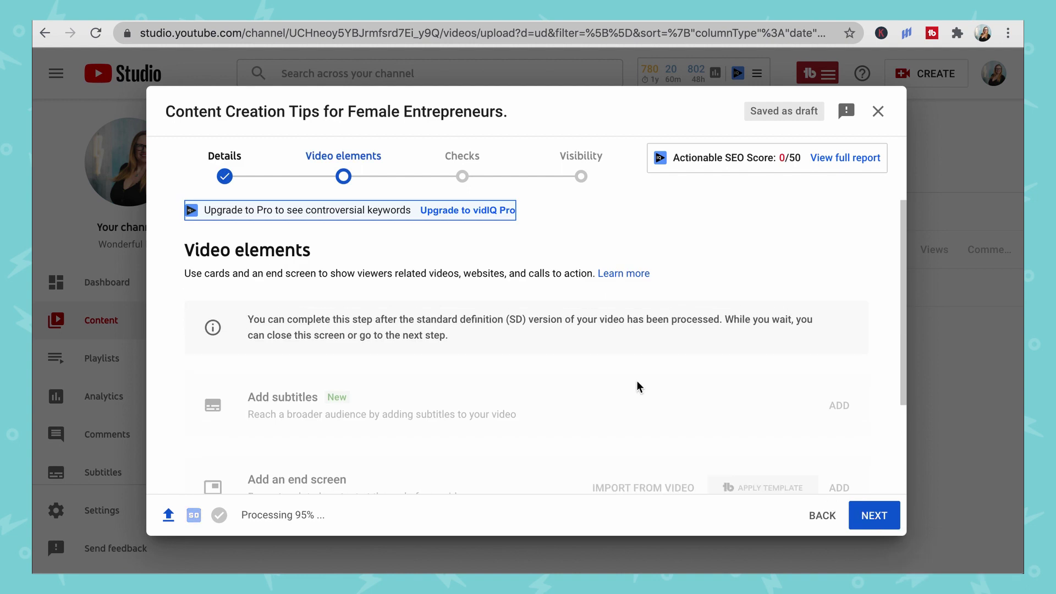
Advance past Video elements and Checks, then set the video's visibility to Unlisted
scroll(576, 359, down, 2)
scroll(577, 359, down, 1)
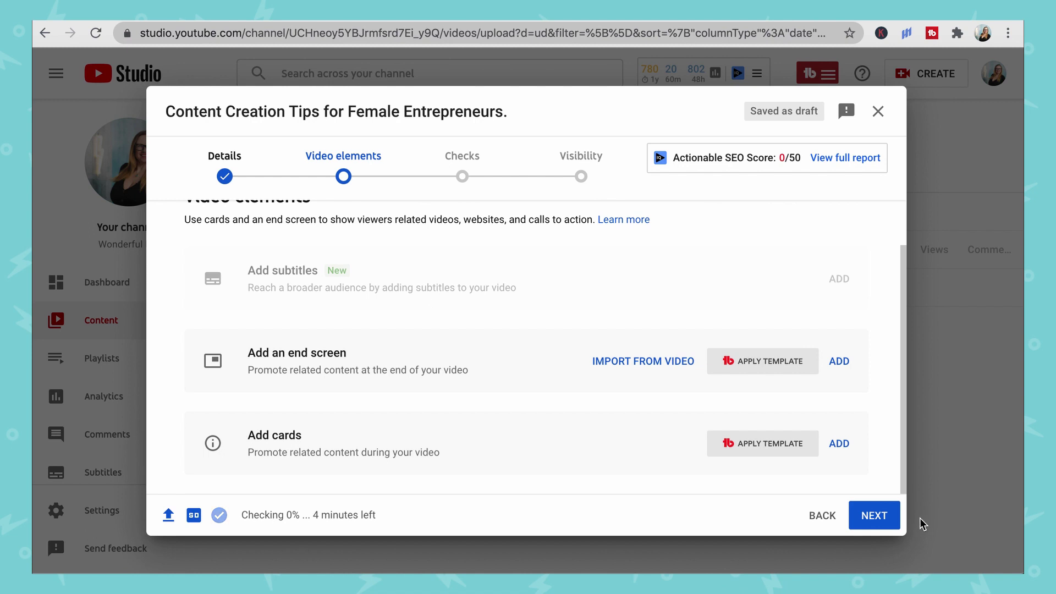
click(886, 526)
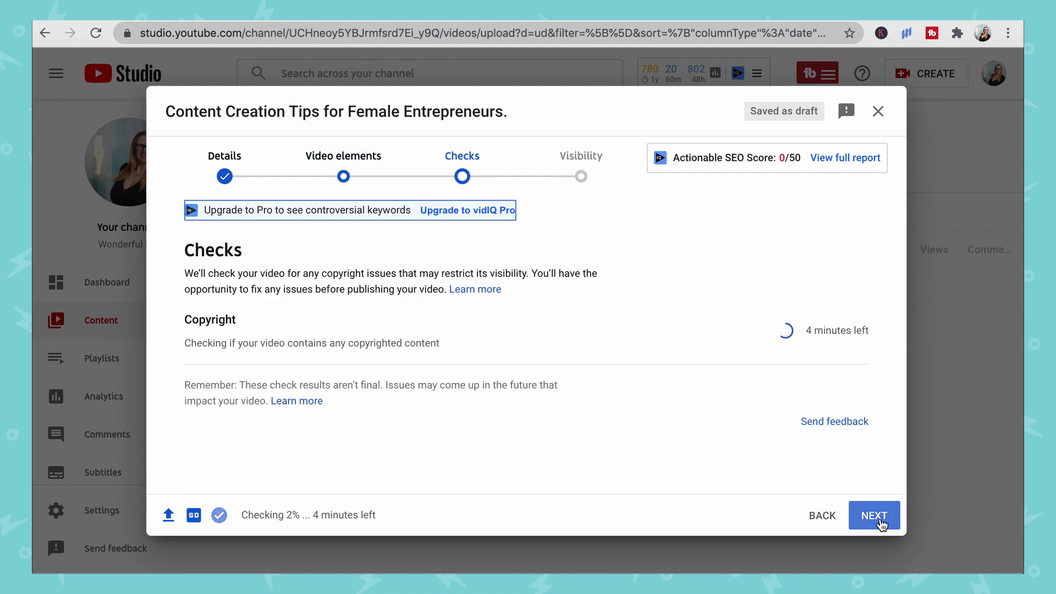
click(880, 523)
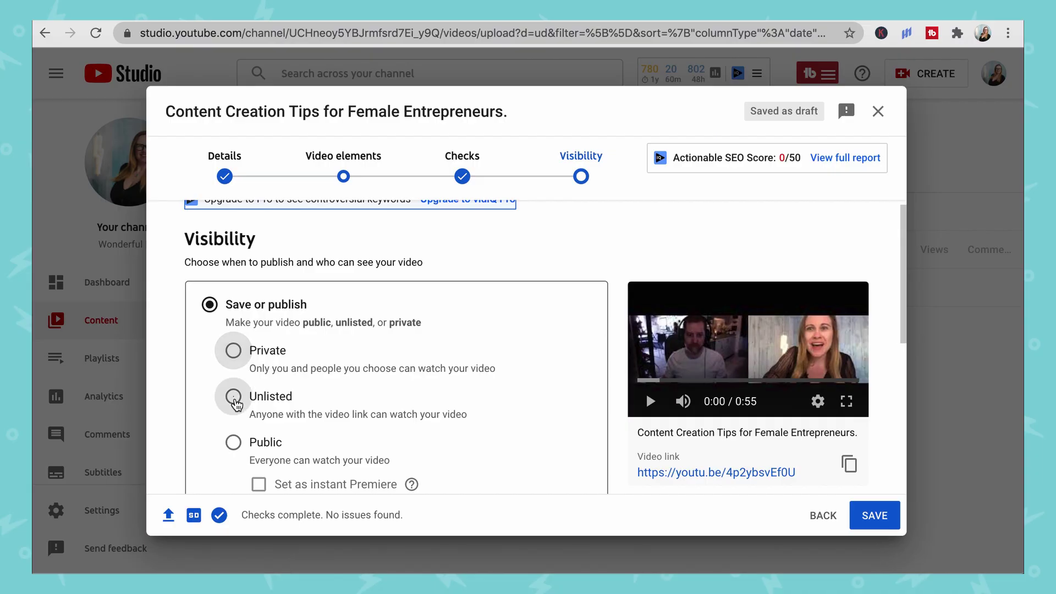
click(234, 398)
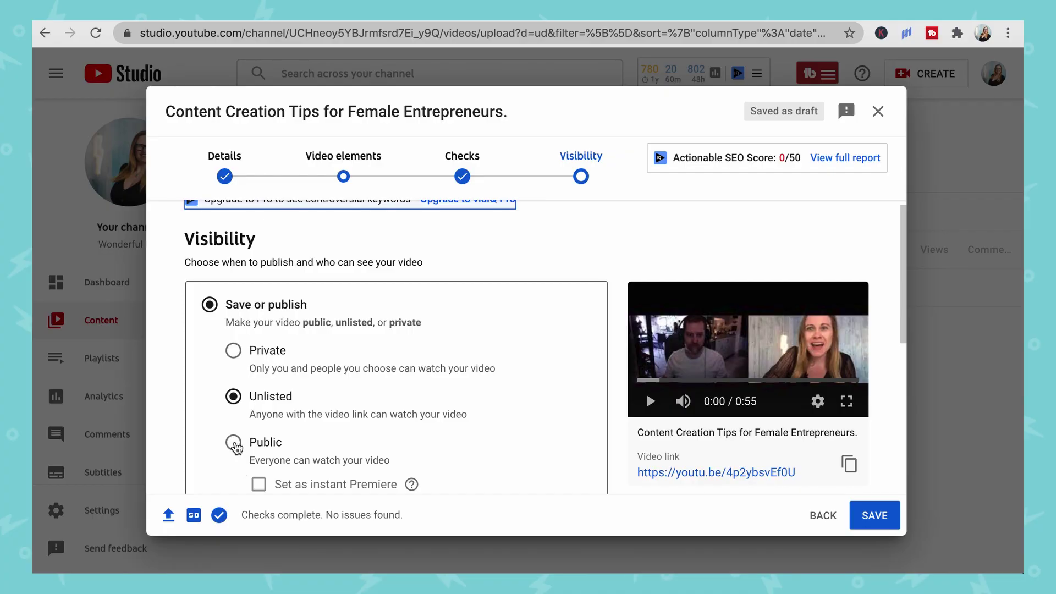
Change the video's visibility from Unlisted to Public so it can be published
click(234, 443)
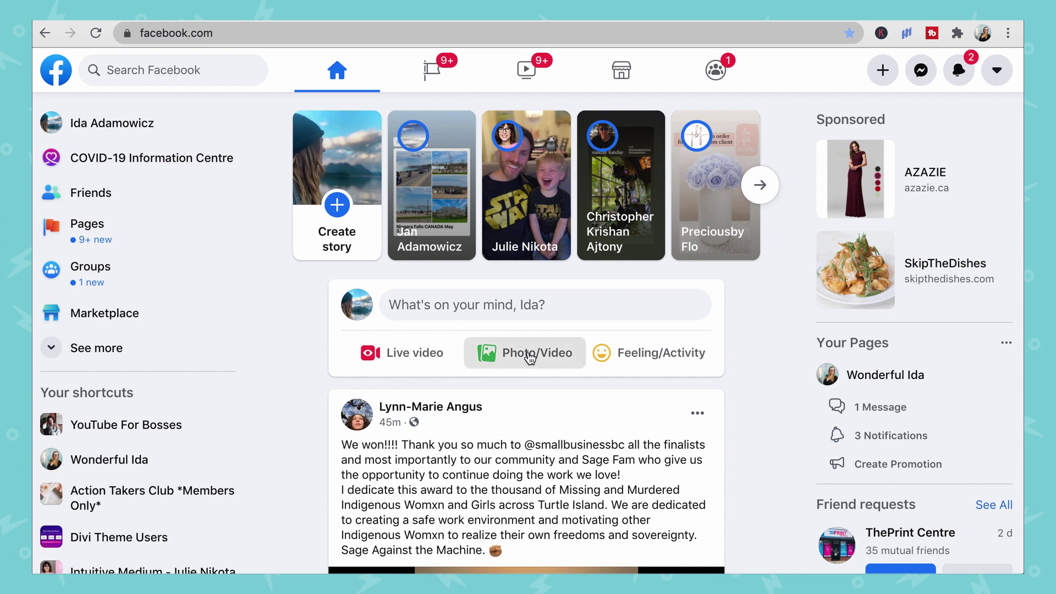
Attach zoom_3.mp4 to a new Facebook post and list recent Messenger conversations
click(530, 358)
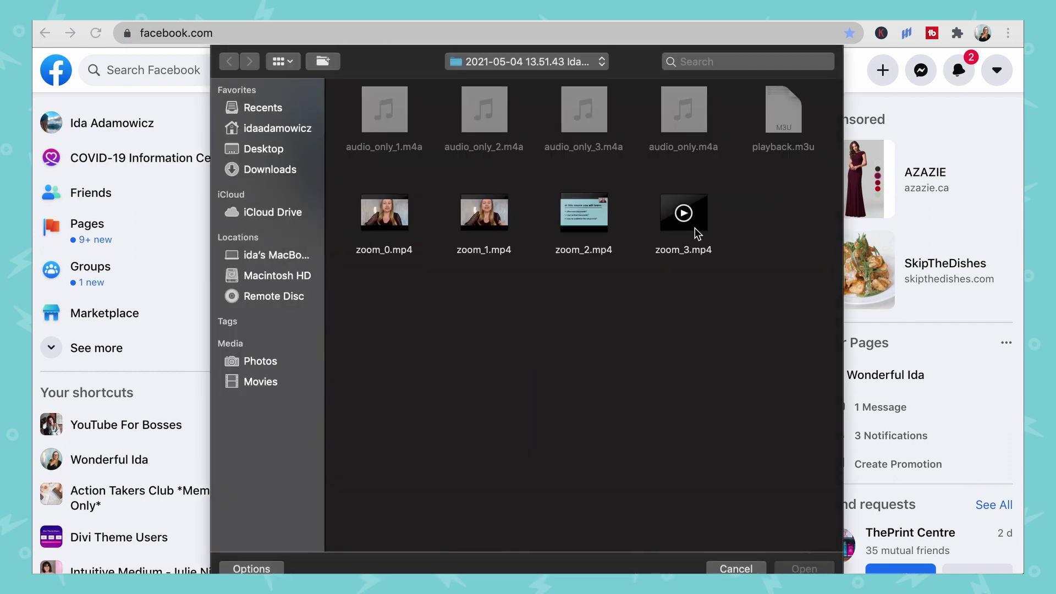
click(698, 233)
click(800, 567)
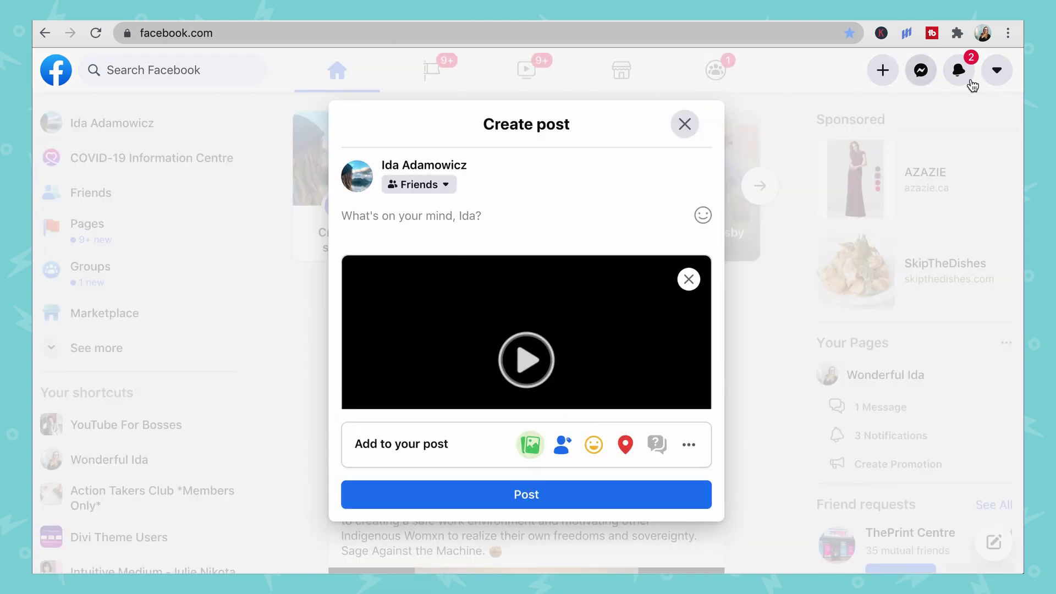
click(926, 76)
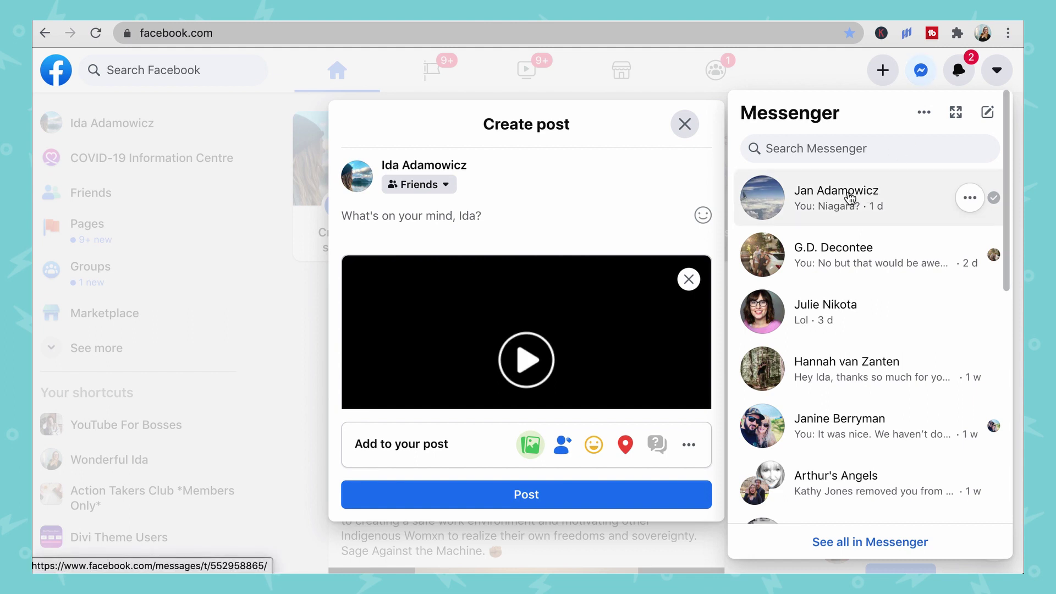
Open a friend's Messenger chat, discard the post draft, and send zoom_3.mp4 as a video
click(850, 198)
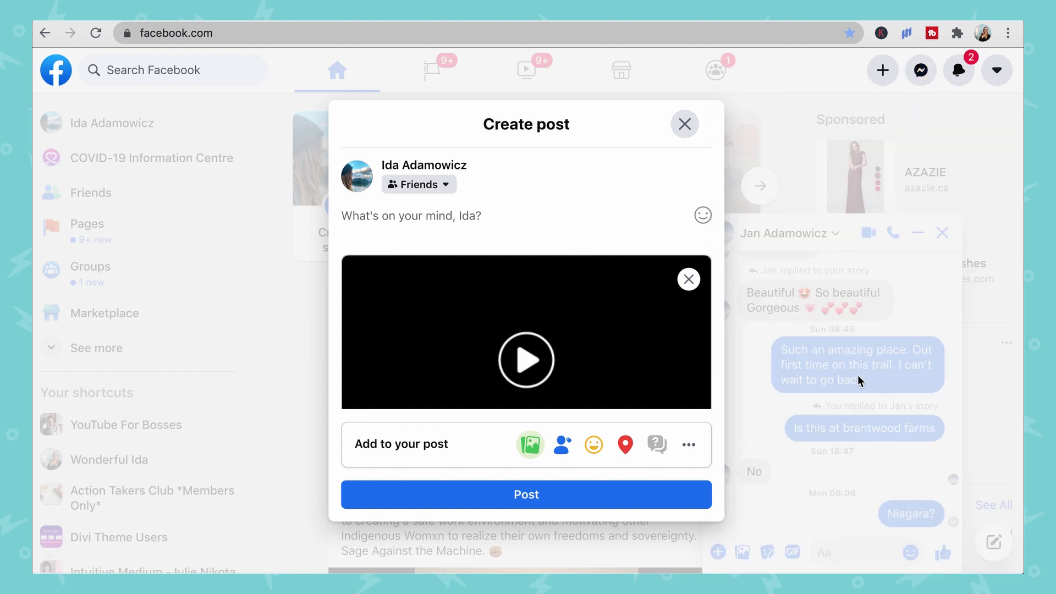
click(685, 124)
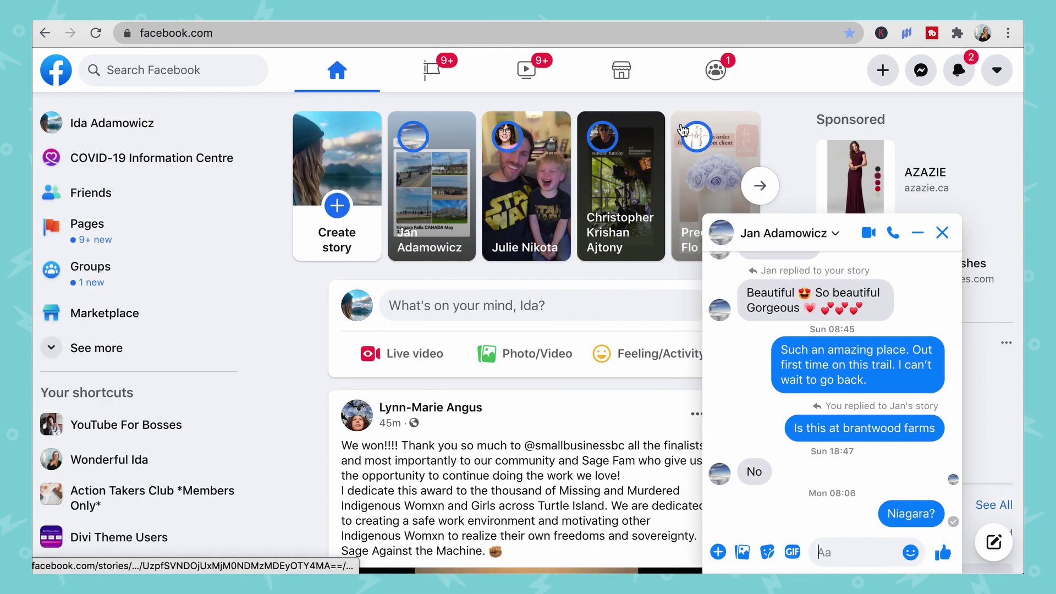
click(718, 552)
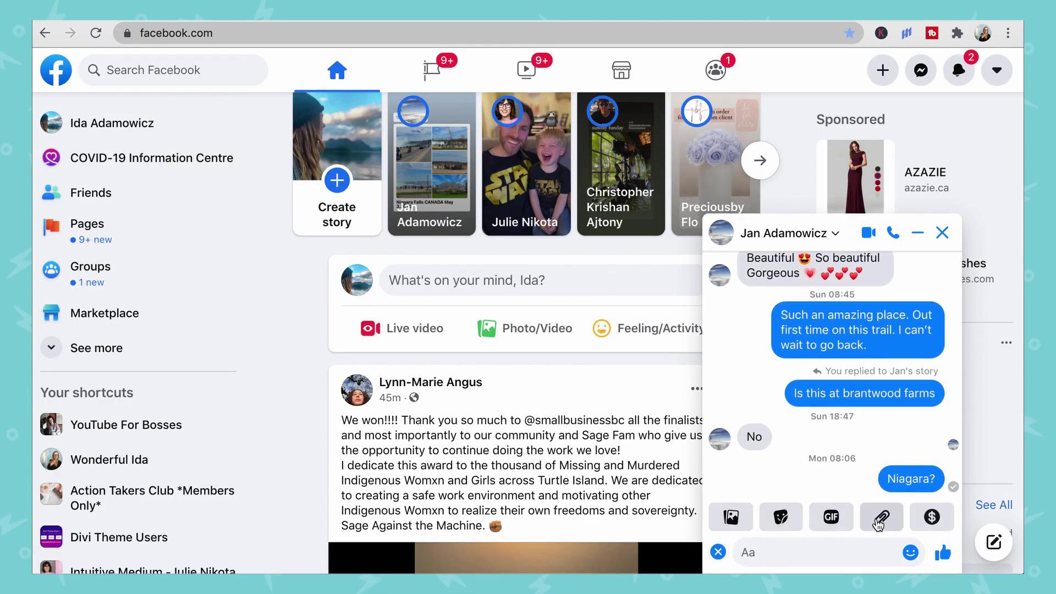
click(880, 519)
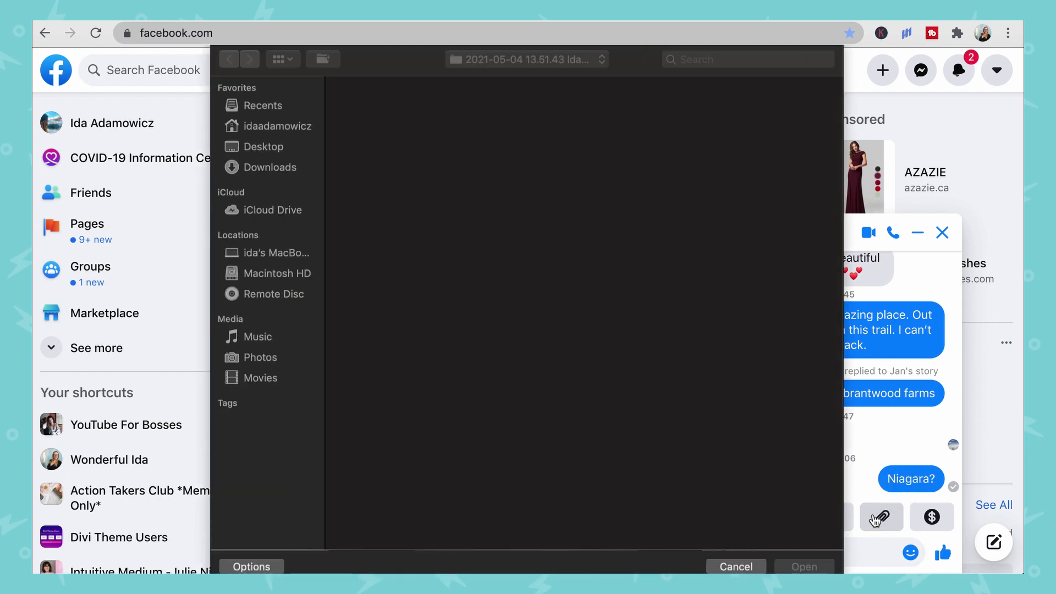
click(675, 232)
click(812, 571)
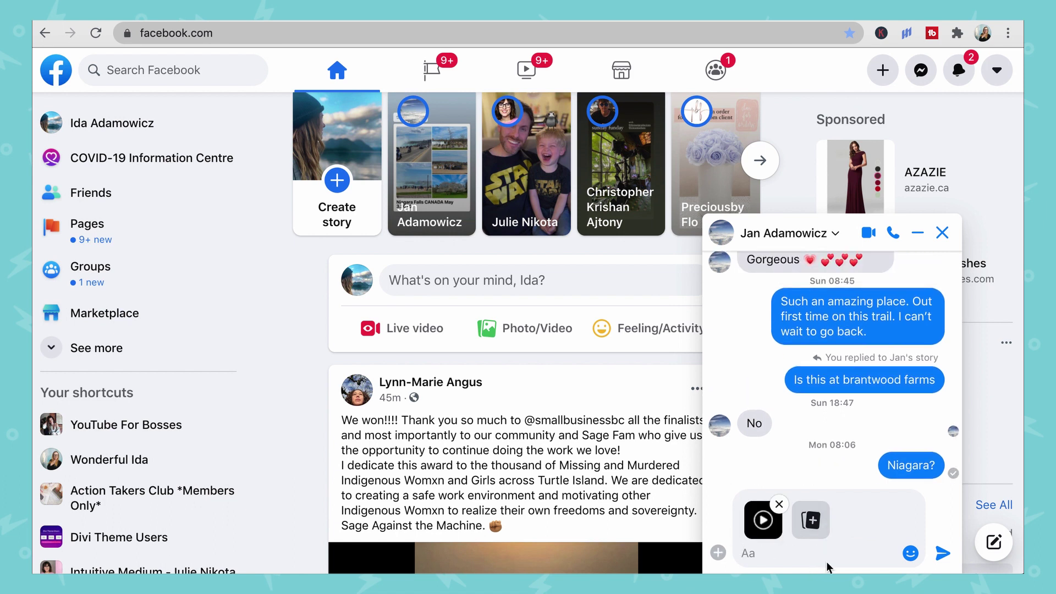
key(Return)
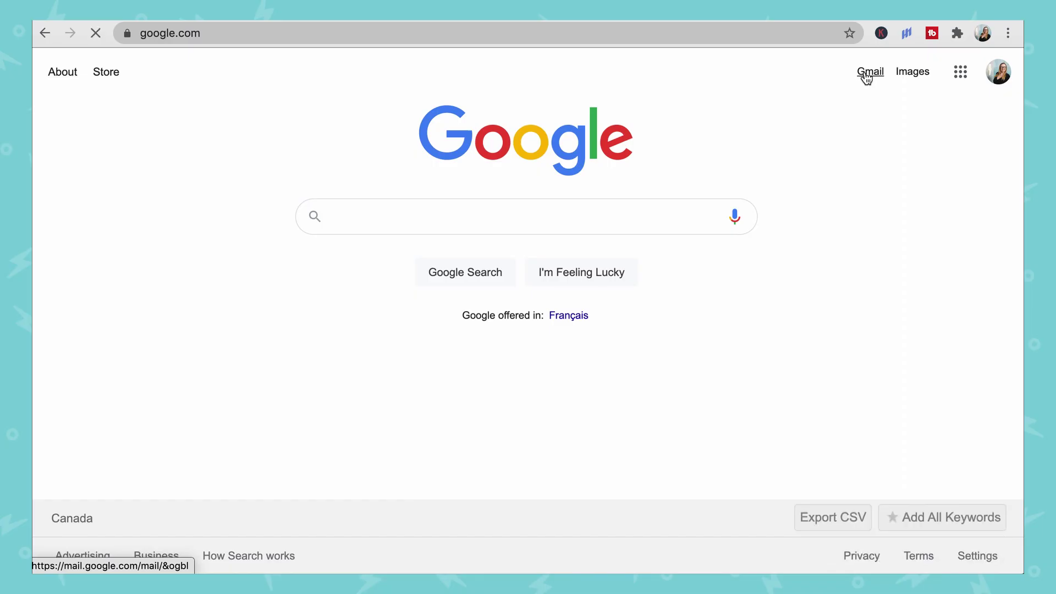
Open Gmail from the Google page's Gmail link
click(867, 74)
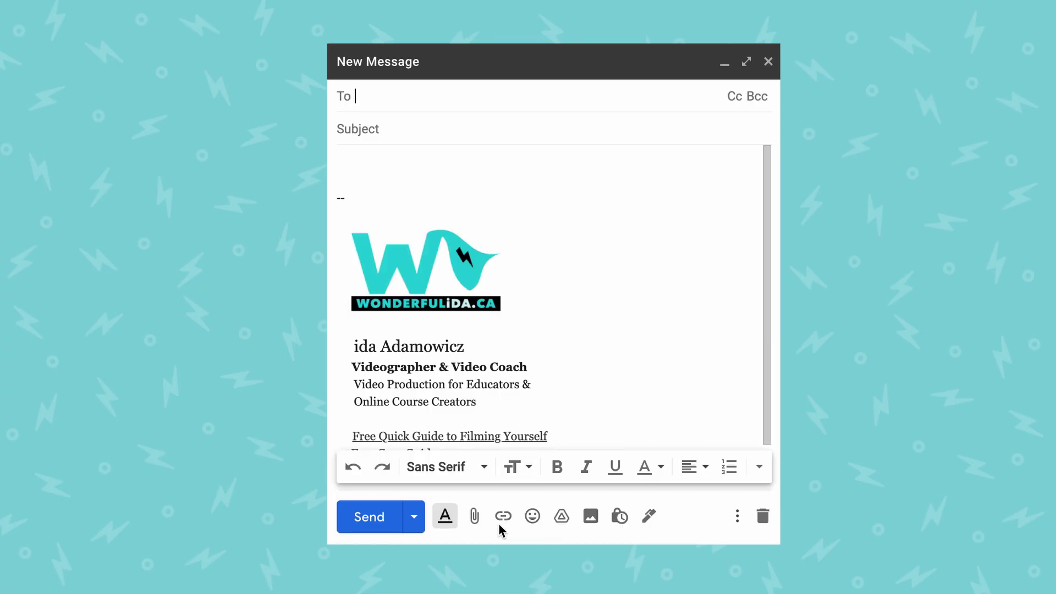
Open the file picker to attach a file to the blank New Message
click(475, 518)
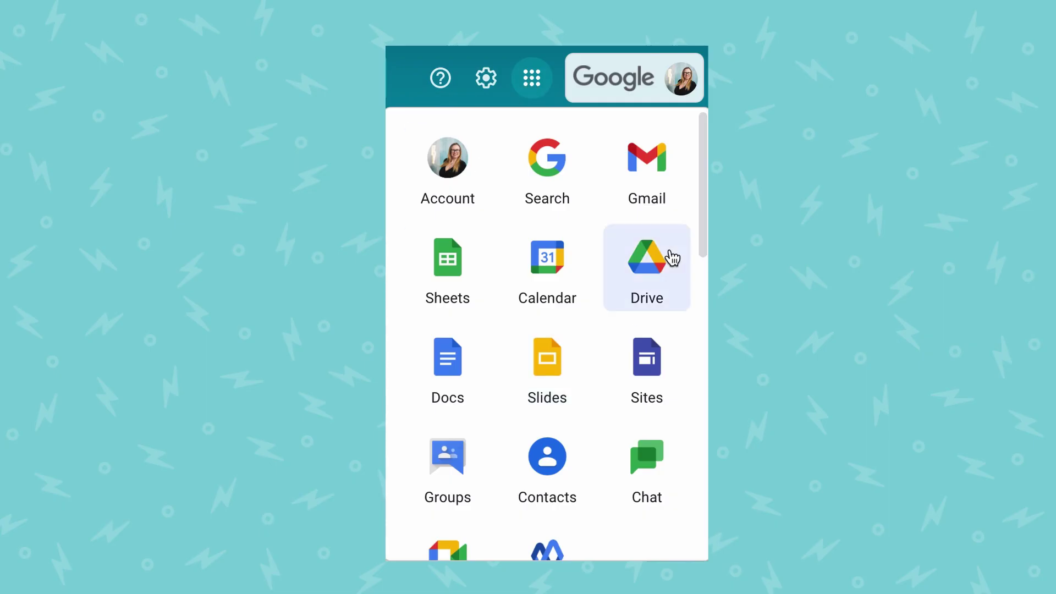
Open Google Drive's My Drive from the Google apps grid
click(672, 257)
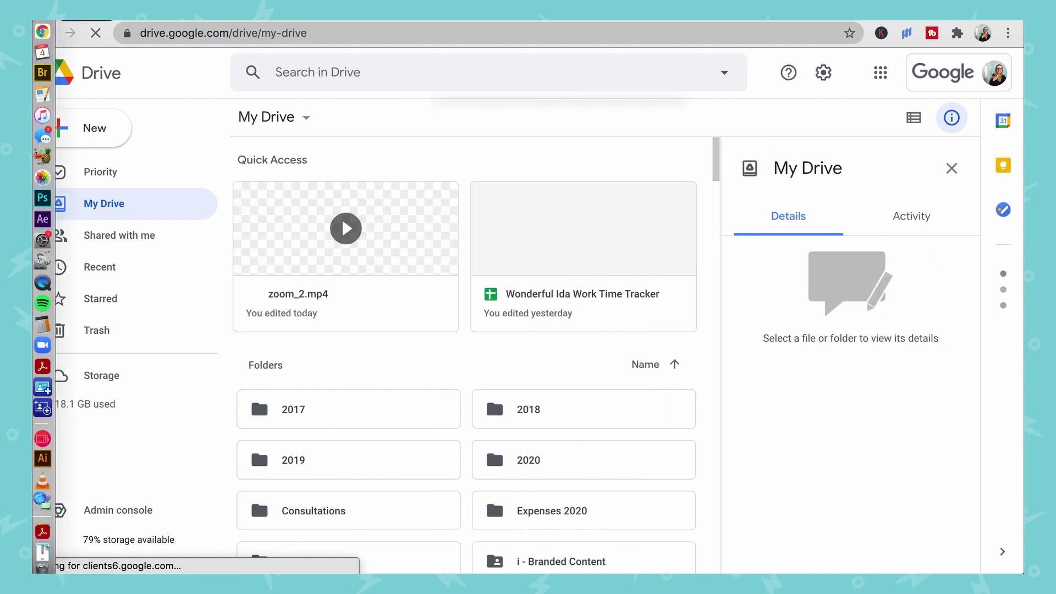
Drag zoom_2.mp4 from the Finder folder onto the My Drive area to upload it
right_click(431, 111)
key(super+Tab)
mouse_move(445, 291)
drag(563, 339, 455, 392)
drag(445, 59, 637, 1)
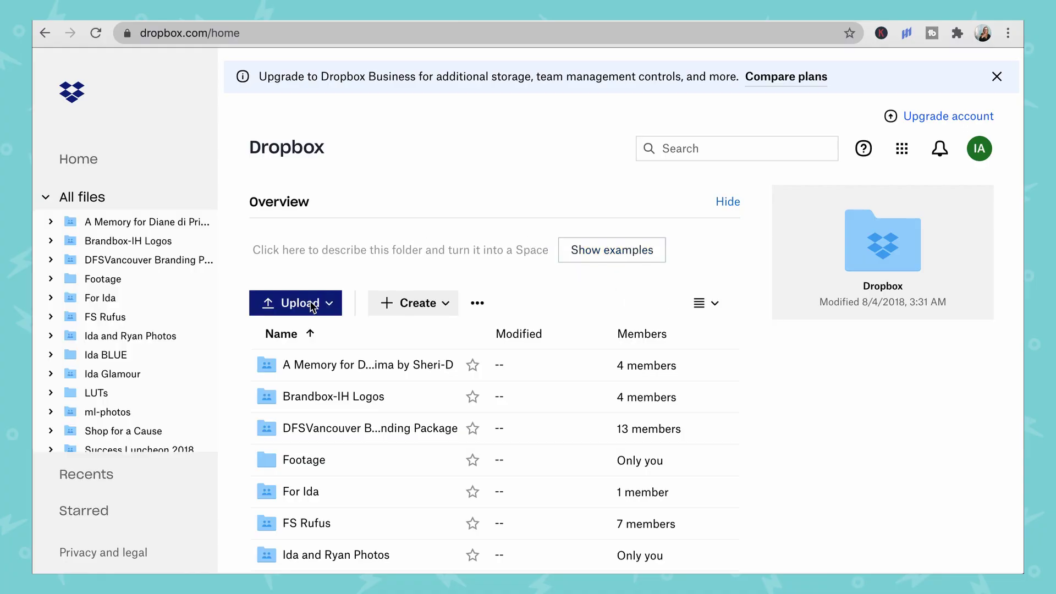
Upload zoom_3.mp4 as a file to the Dropbox root folder, then open its Share options
click(297, 304)
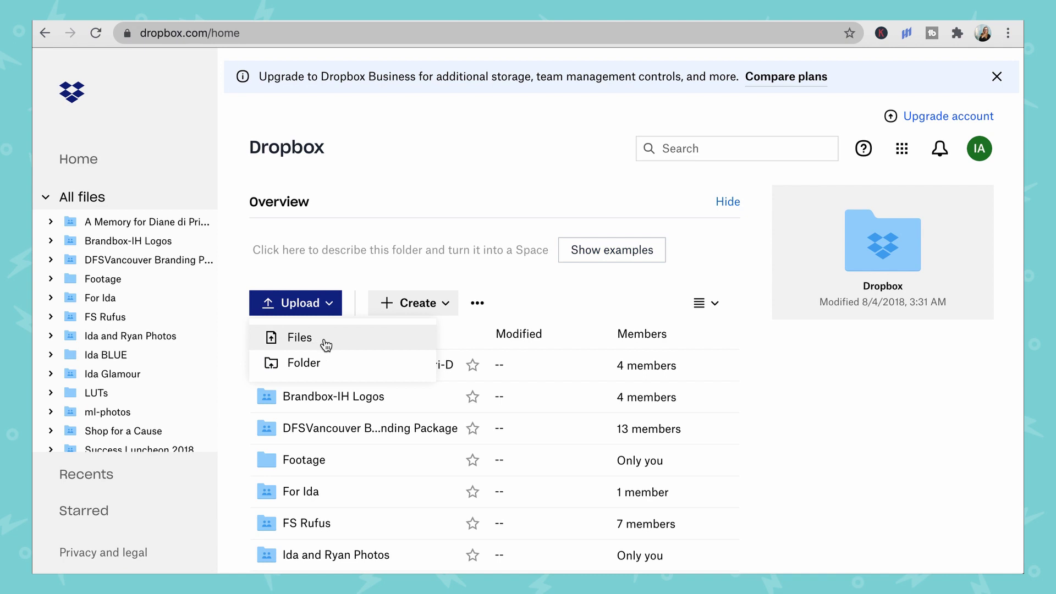
click(325, 343)
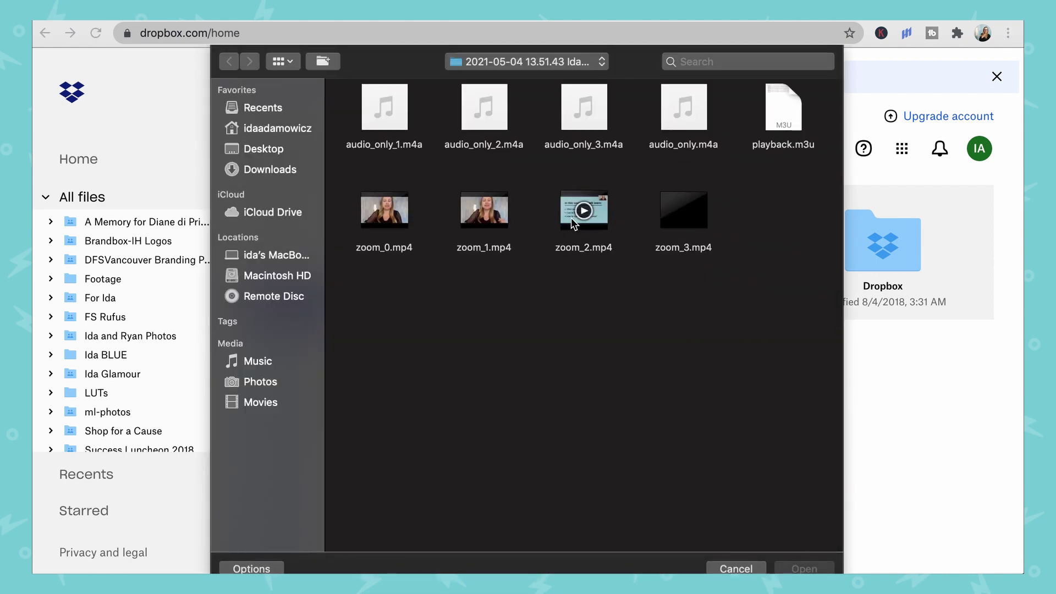
click(676, 230)
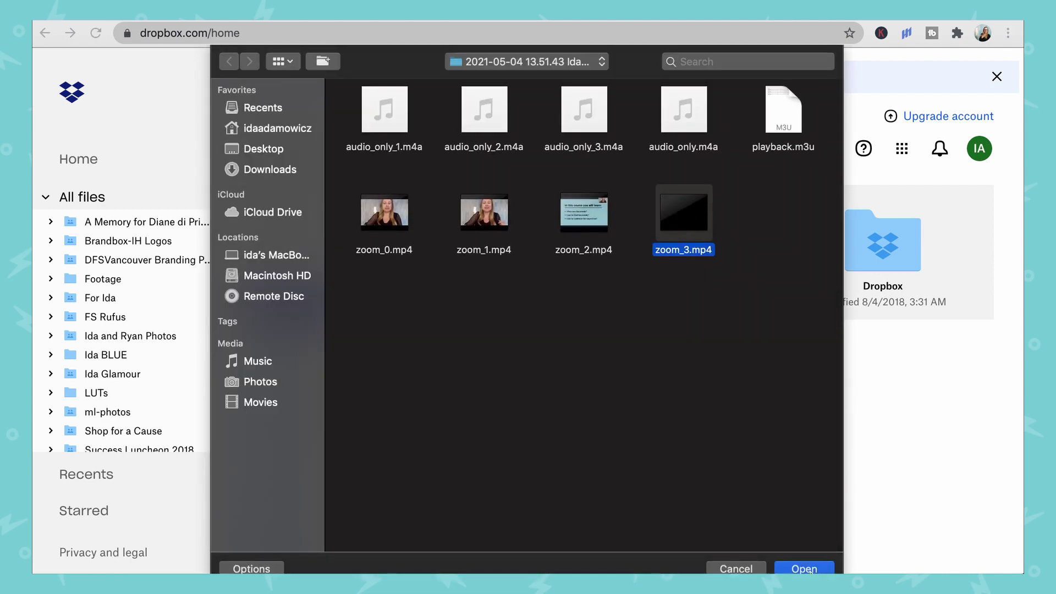
click(808, 570)
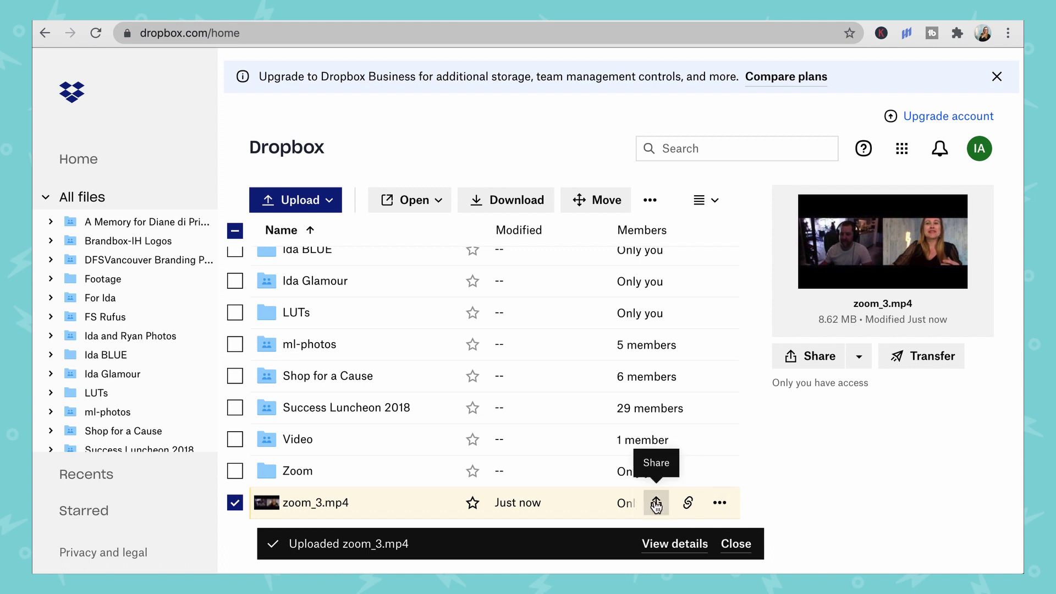
click(656, 504)
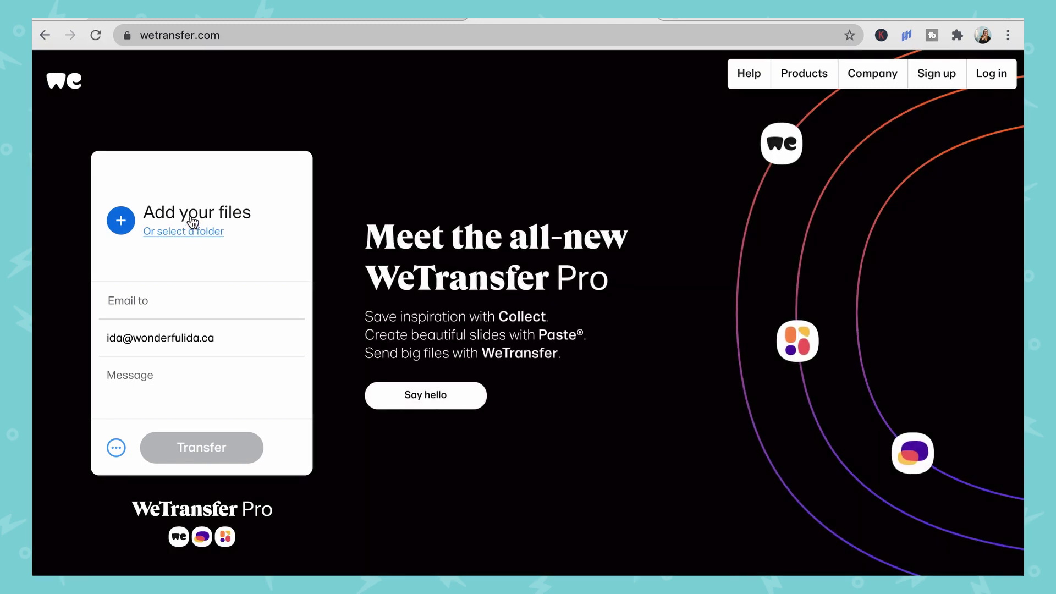
Add zoom_3.mp4 to the WeTransfer transfer
click(193, 218)
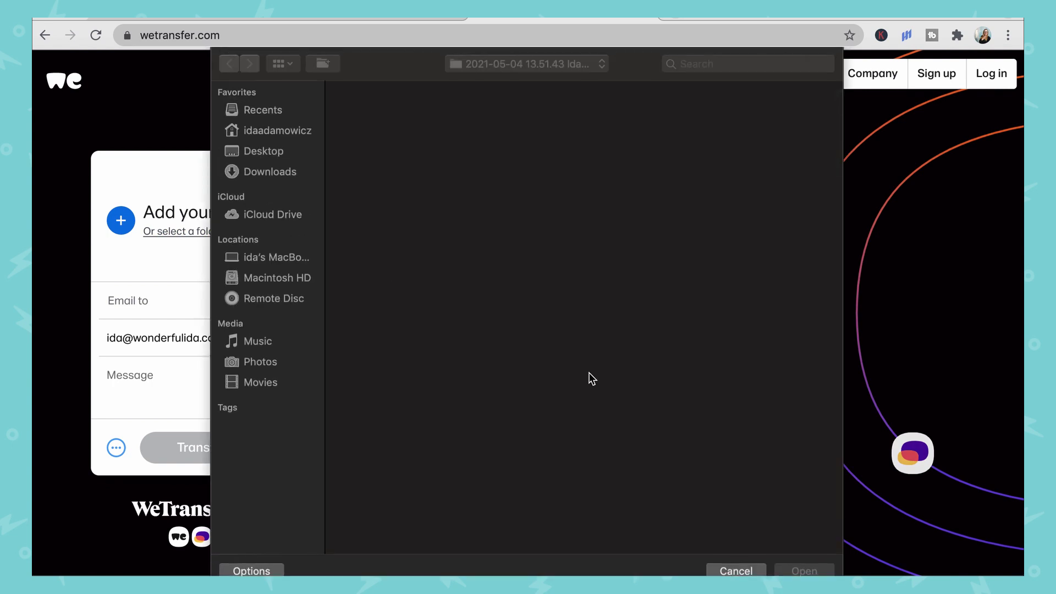
click(674, 252)
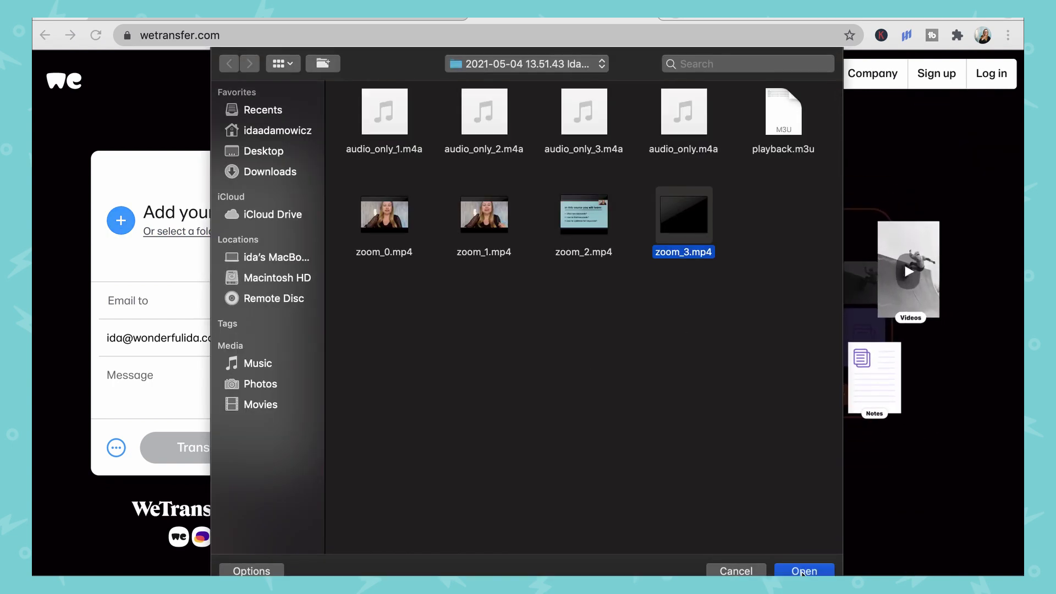
click(804, 571)
Enter the recipient's e-mail and the message 'hello!!!!', then send the transfer
click(171, 304)
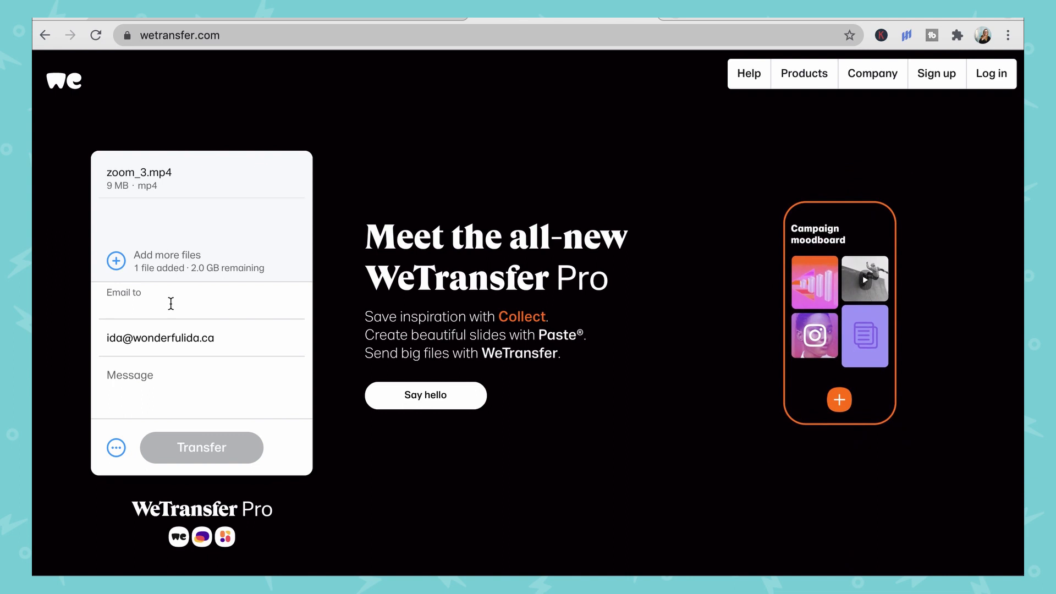
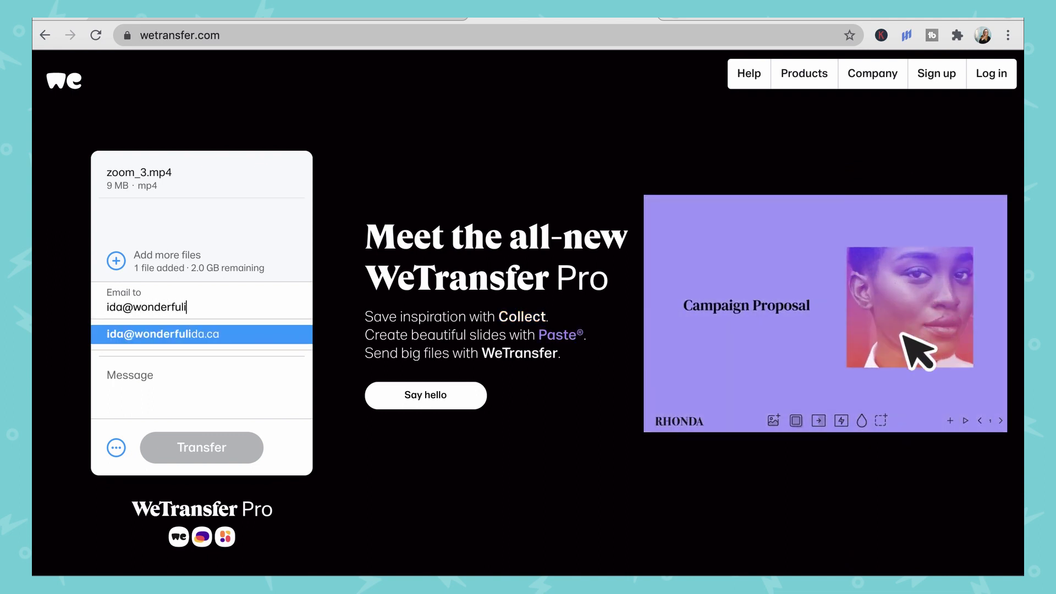
click(99, 394)
text(hello!!!!)
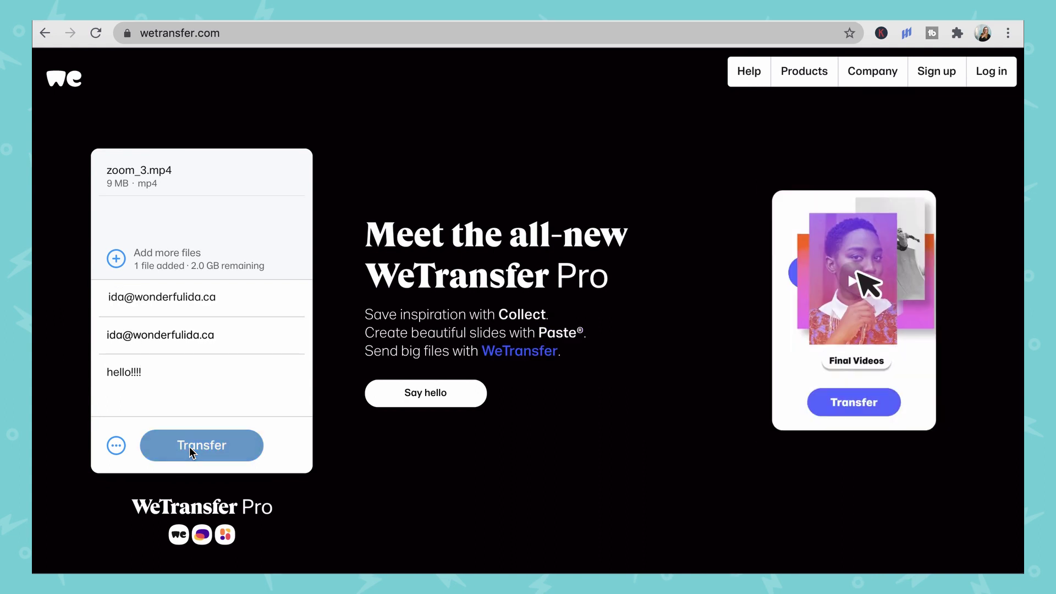
click(189, 447)
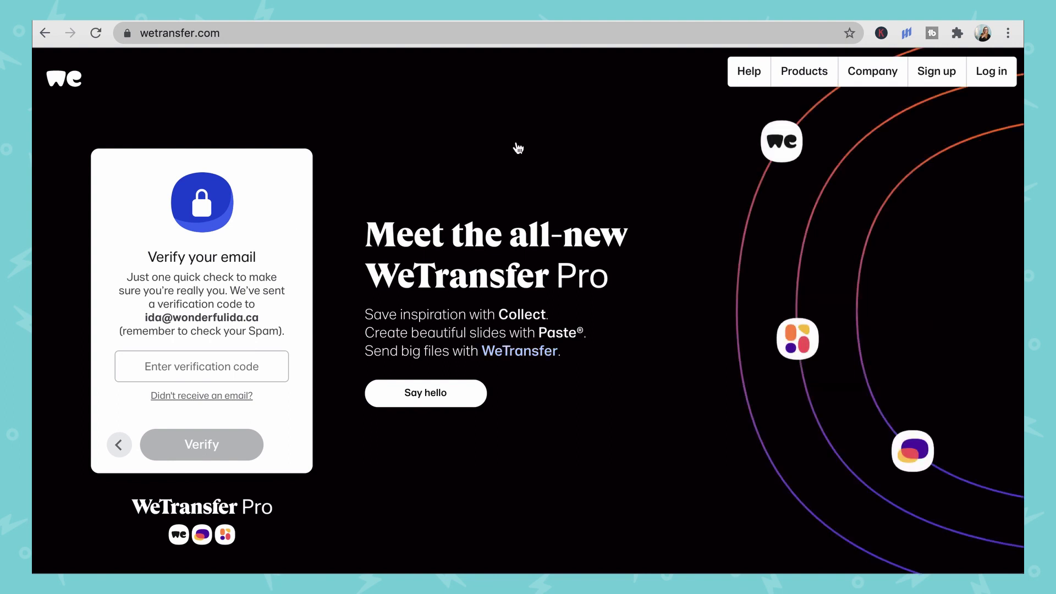
Begin entering the emailed verification code into WeTransfer's verification field
click(172, 367)
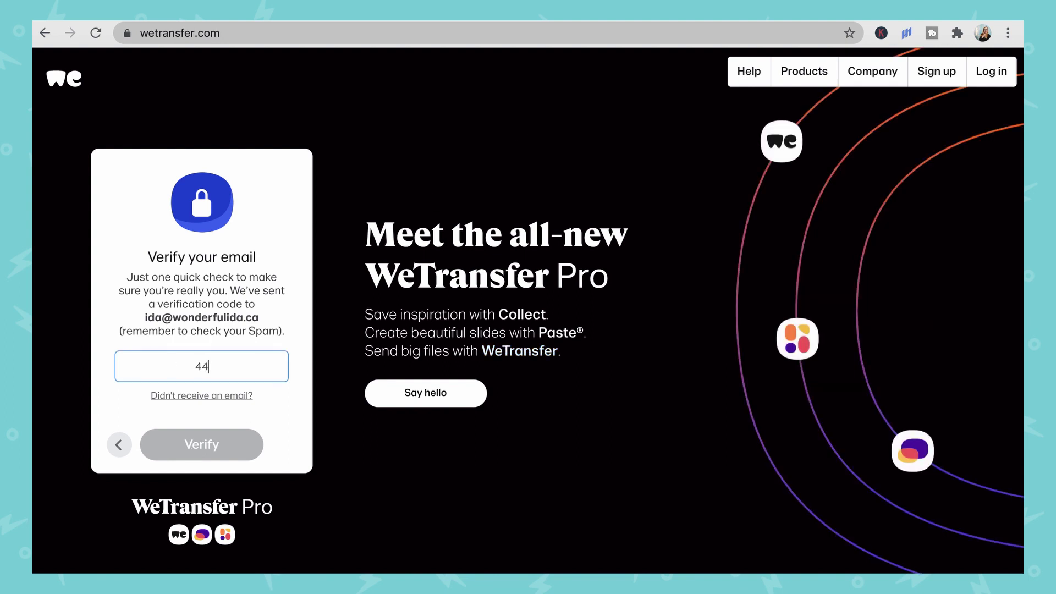
text(4)
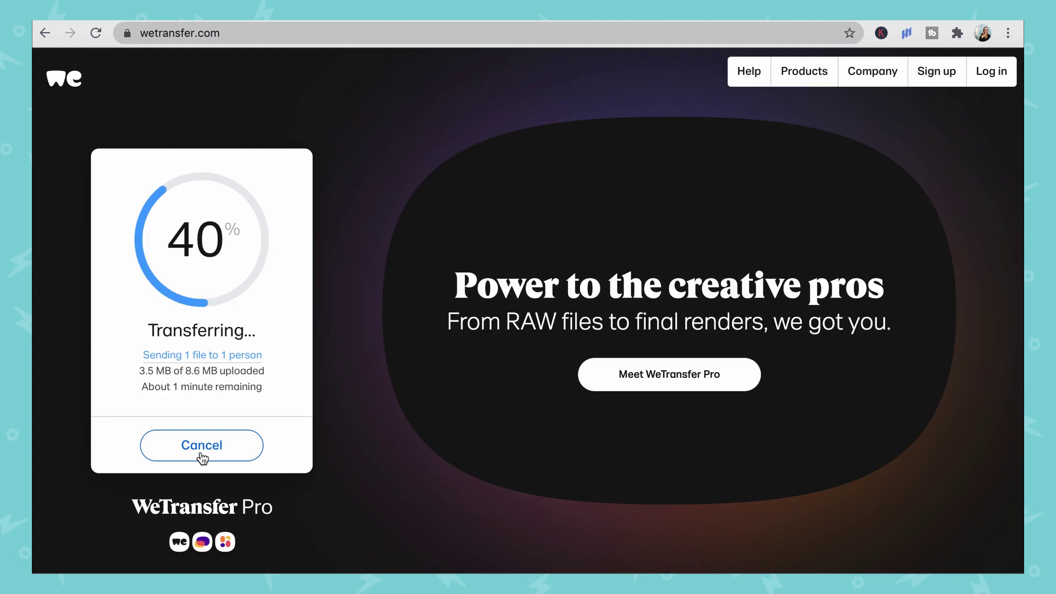